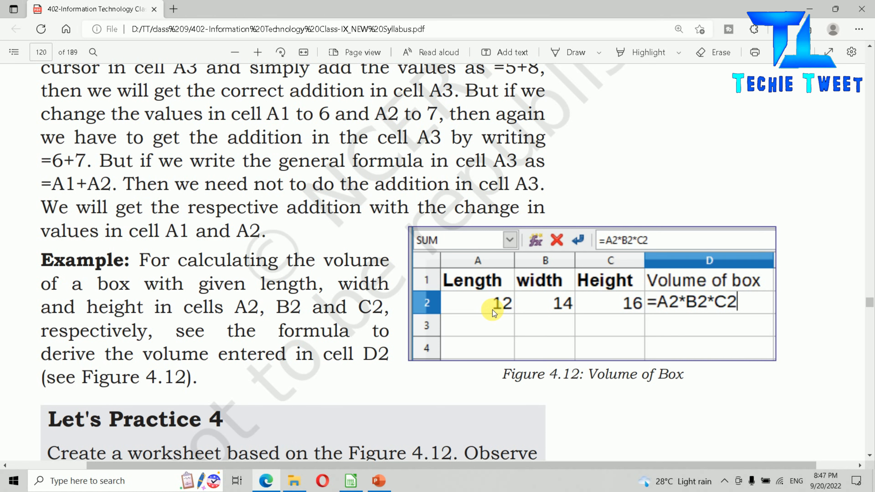
- Switch from the PDF textbook to the LibreOffice Calc spreadsheet and enter the formula =B2*C2 in cell D2 for the Register's total price
{"action": "scroll", "coordinate": [492, 309], "scroll_direction": "down", "scroll_amount": 15}
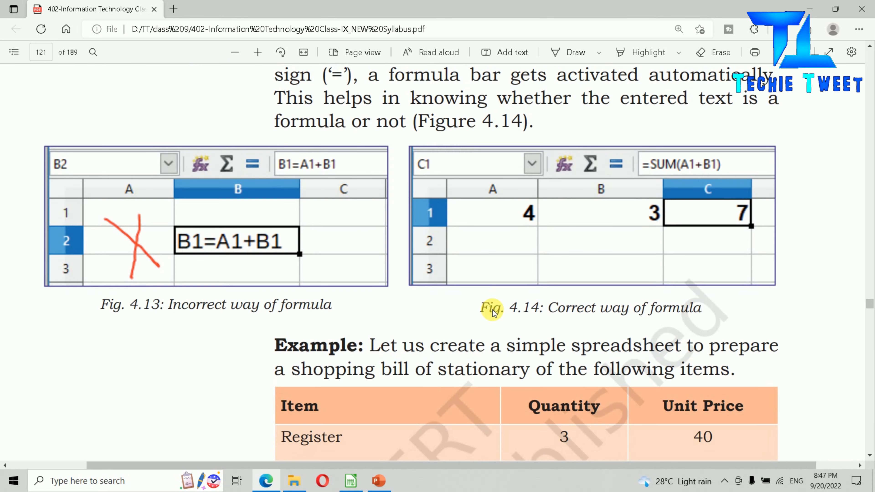
{"action": "scroll", "coordinate": [492, 310], "scroll_direction": "down", "scroll_amount": 5}
{"action": "key", "text": "alt+Tab"}
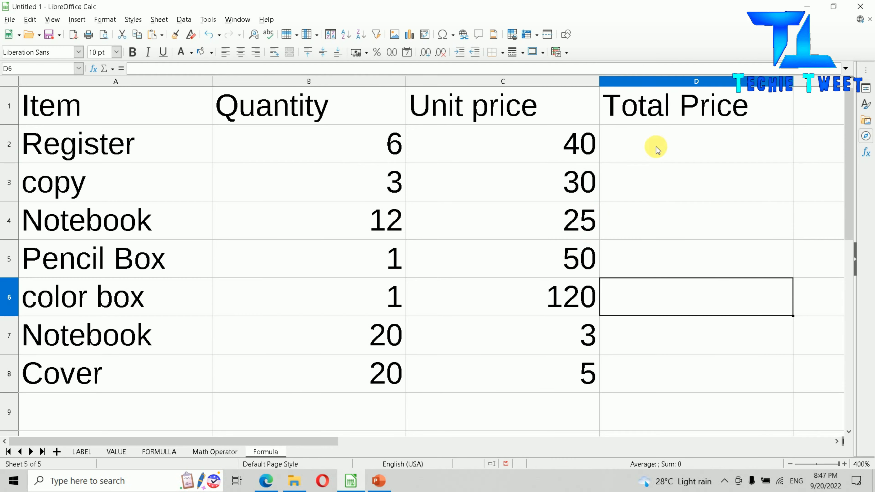
{"action": "left_click", "coordinate": [656, 147]}
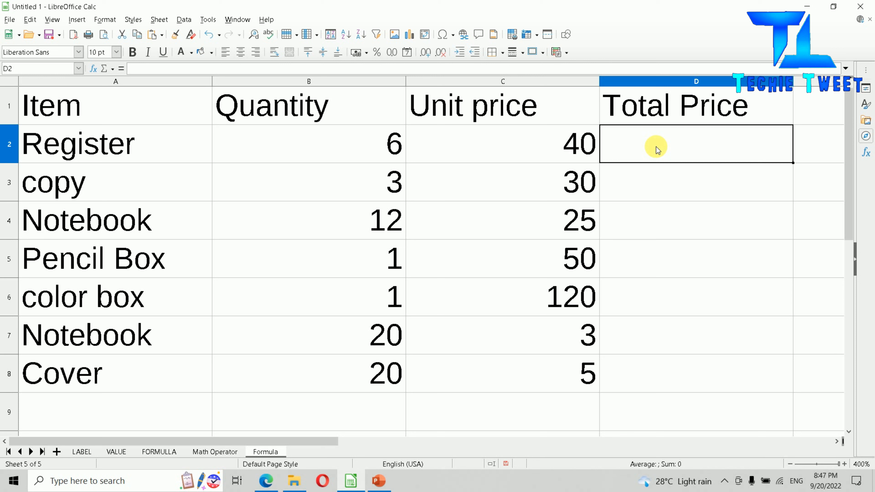
{"action": "type", "text": "="}
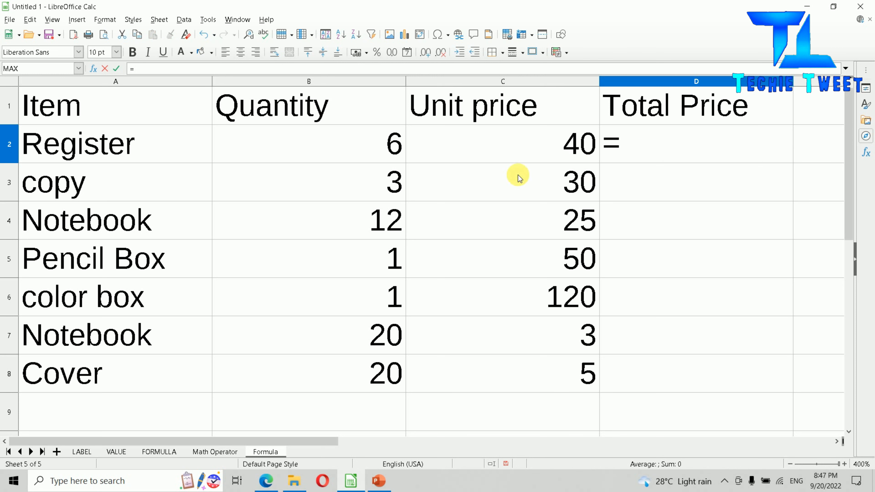
{"action": "left_click", "coordinate": [312, 147]}
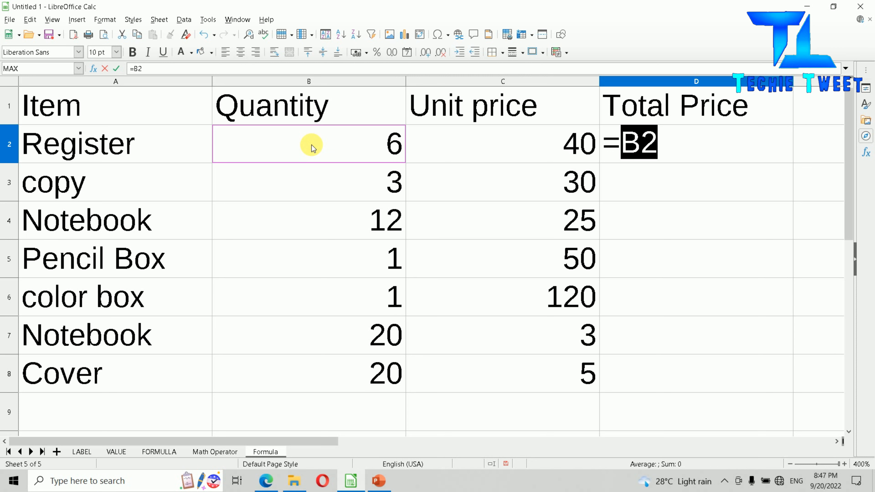
{"action": "type", "text": "*"}
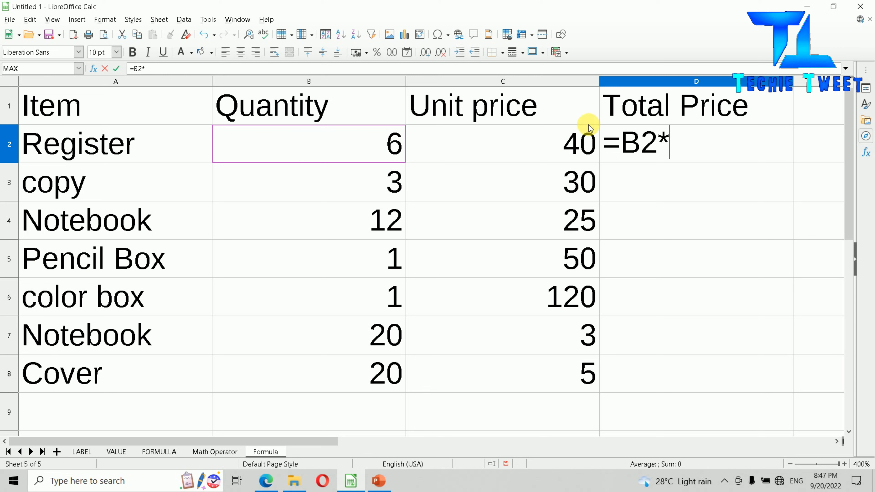
{"action": "left_click", "coordinate": [522, 151]}
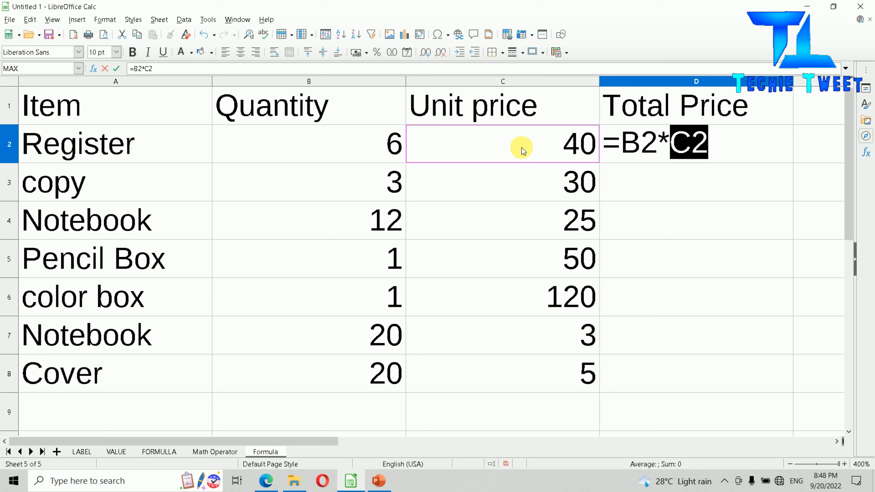
{"action": "key", "text": "Return"}
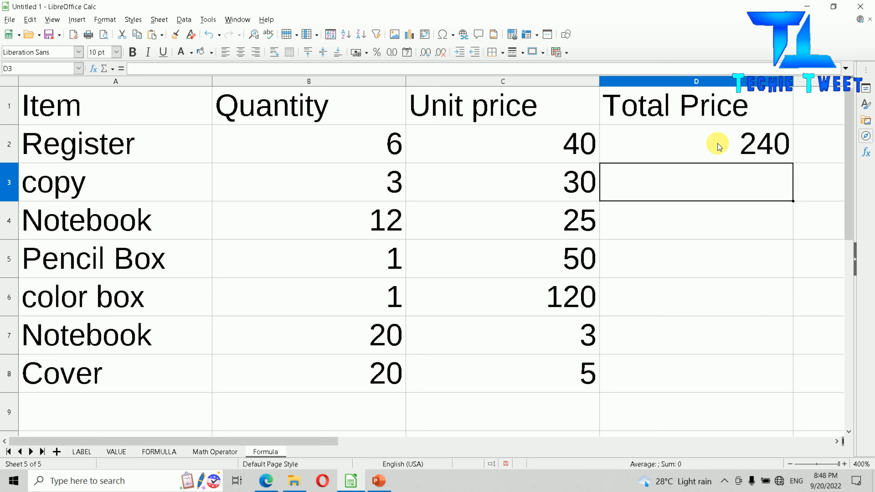
- Fill the total price formula from D2 down through D8
{"action": "left_click", "coordinate": [734, 148]}
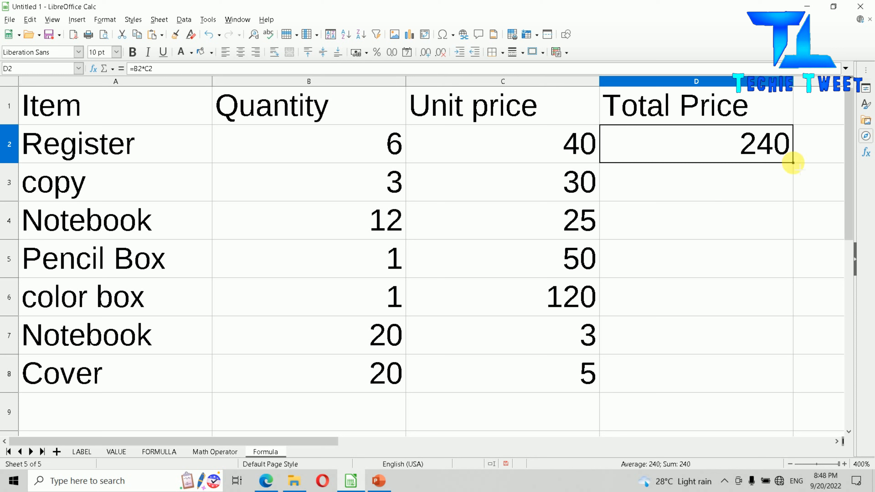
{"action": "left_click_drag", "start_coordinate": [793, 163], "coordinate": [781, 377]}
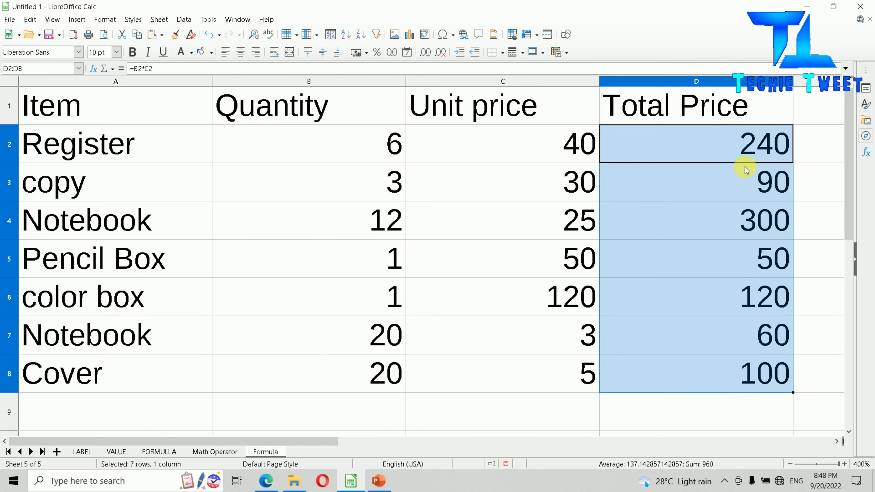
- Examine the cell references in the Total Price formulas of the Register, copy and first Notebook rows
{"action": "left_click", "coordinate": [713, 184]}
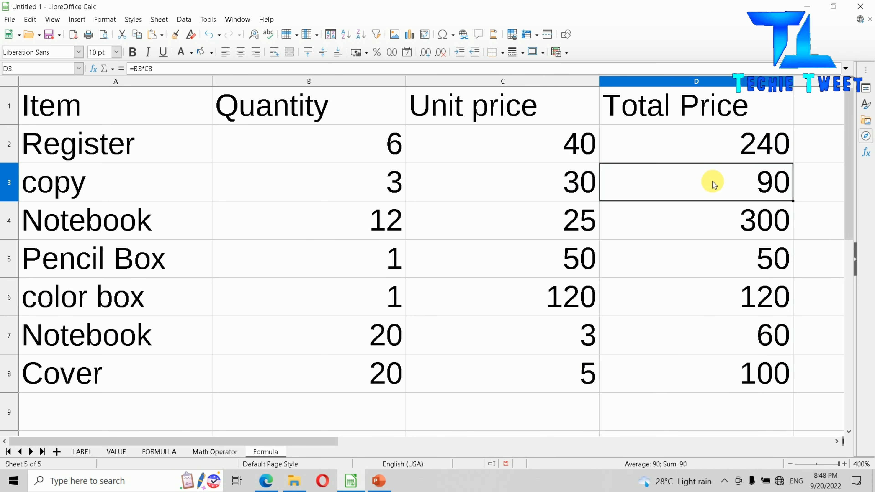
{"action": "left_click", "coordinate": [710, 144]}
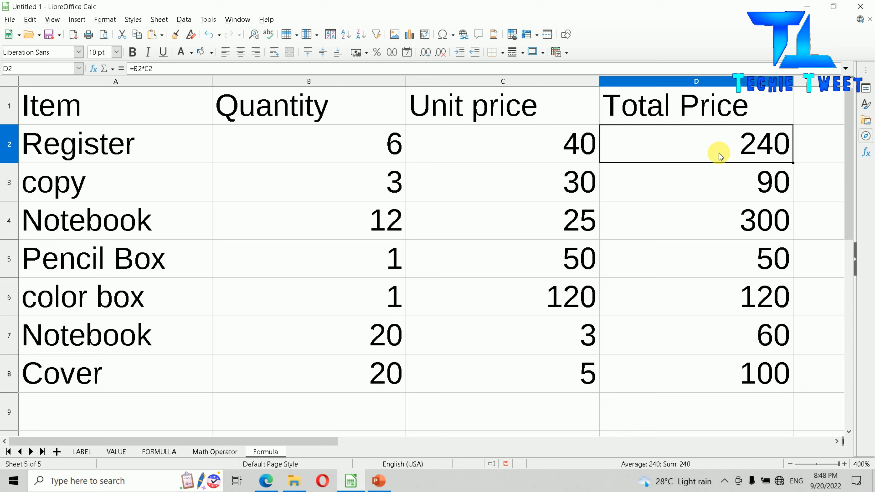
{"action": "left_click", "coordinate": [726, 188]}
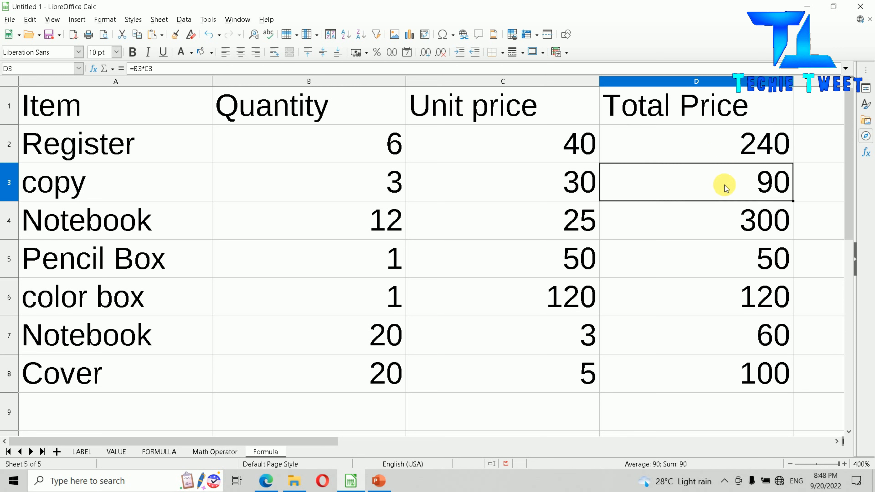
{"action": "double_click", "coordinate": [722, 192]}
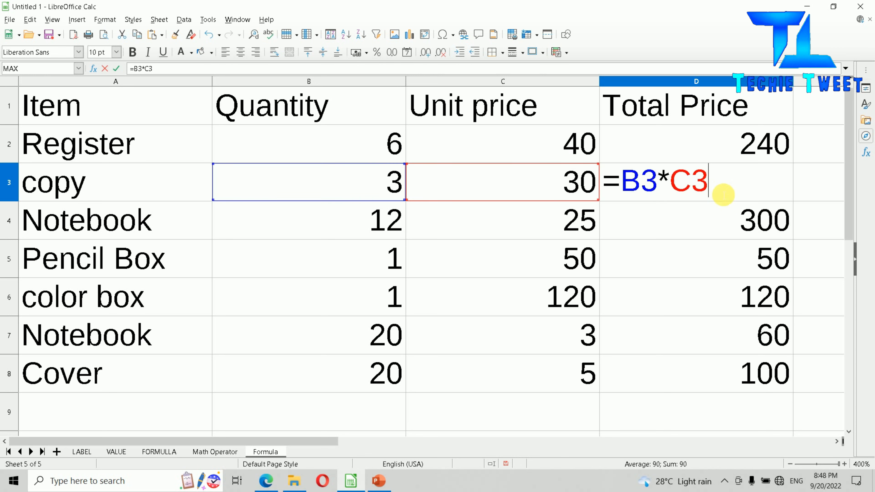
{"action": "key", "text": "Return"}
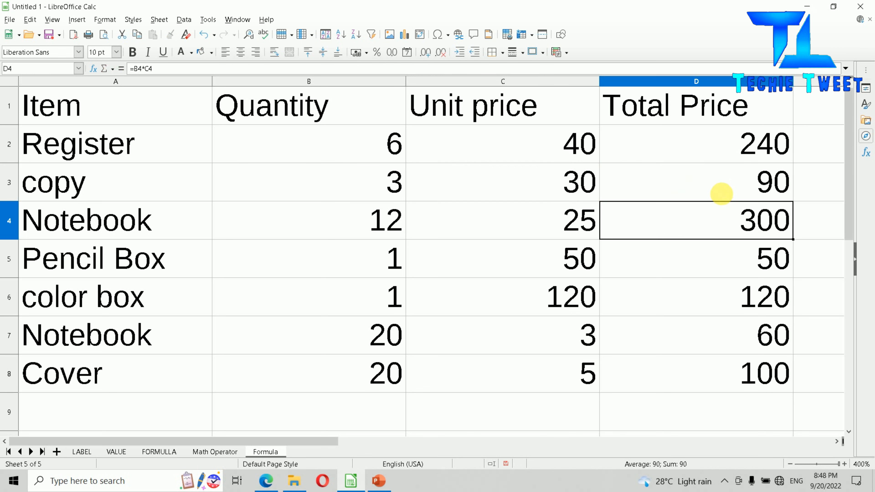
{"action": "double_click", "coordinate": [715, 221]}
{"action": "key", "text": "Return"}
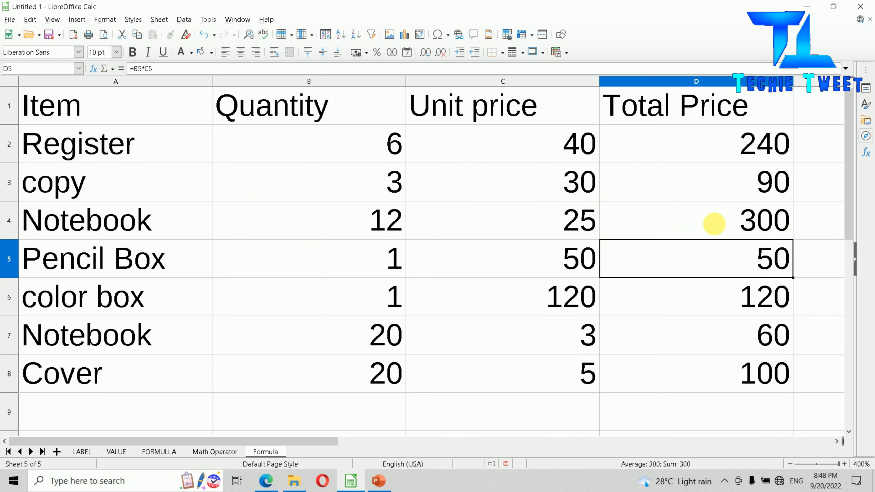
{"action": "left_click", "coordinate": [731, 160]}
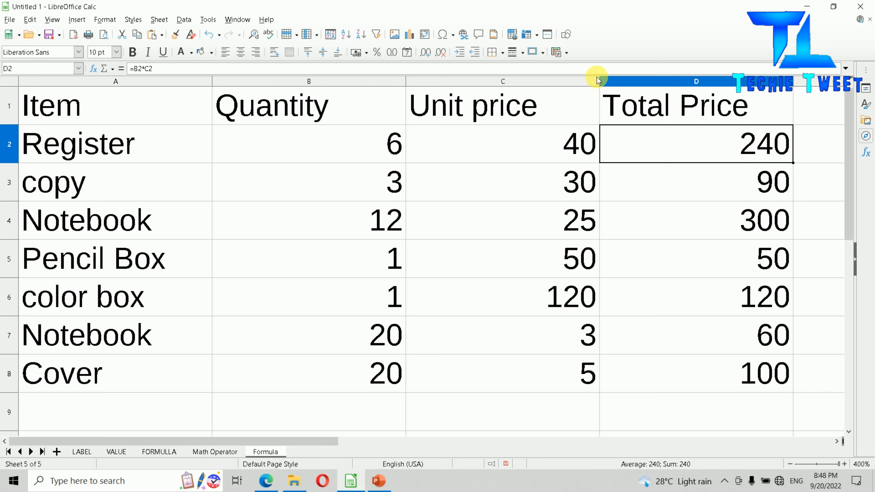
- Set the Register quantity to 9 and the Pencil Box quantity to 4, checking the Register's total price in between
{"action": "left_click", "coordinate": [318, 154]}
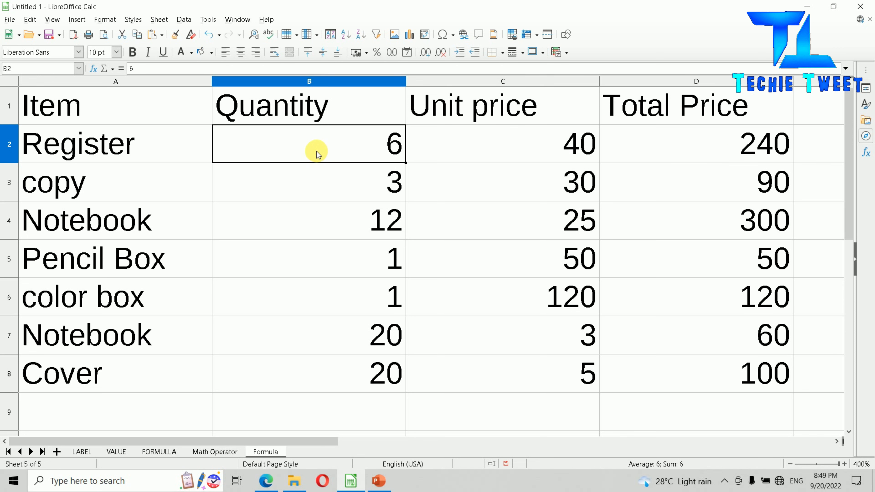
{"action": "type", "text": "9"}
{"action": "key", "text": "Return"}
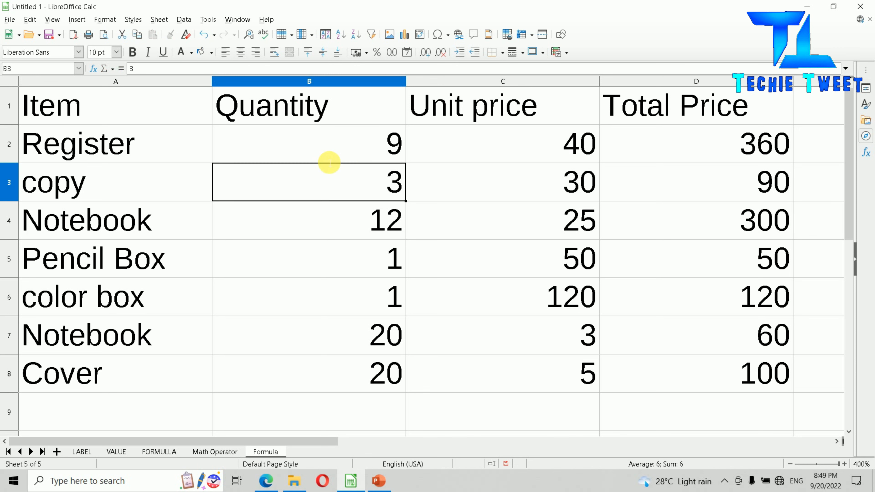
{"action": "left_click", "coordinate": [718, 144]}
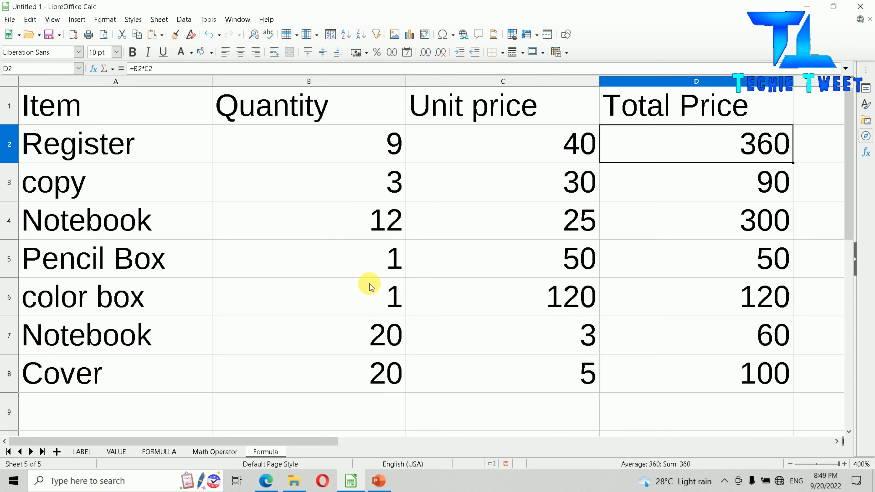
{"action": "left_click", "coordinate": [368, 267]}
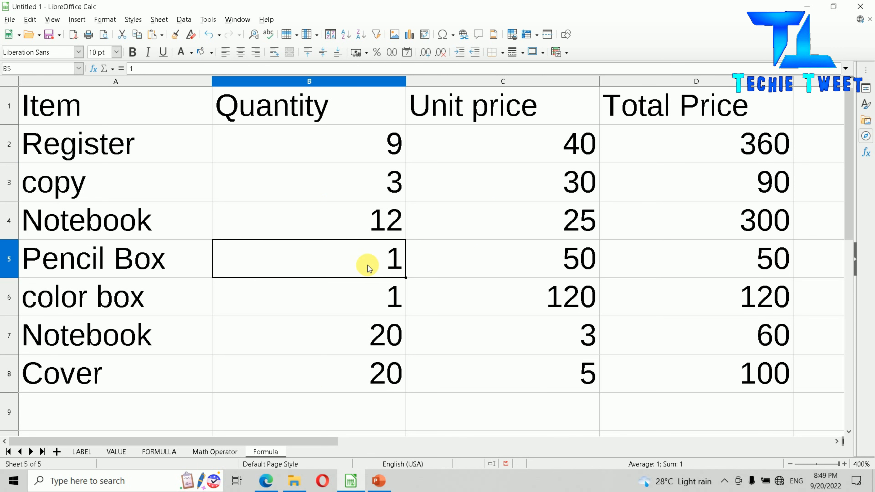
{"action": "type", "text": "4"}
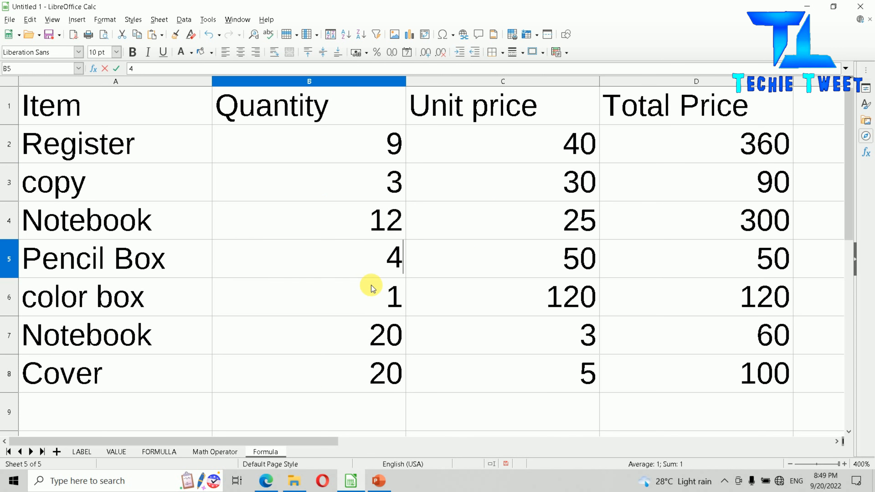
{"action": "key", "text": "Return"}
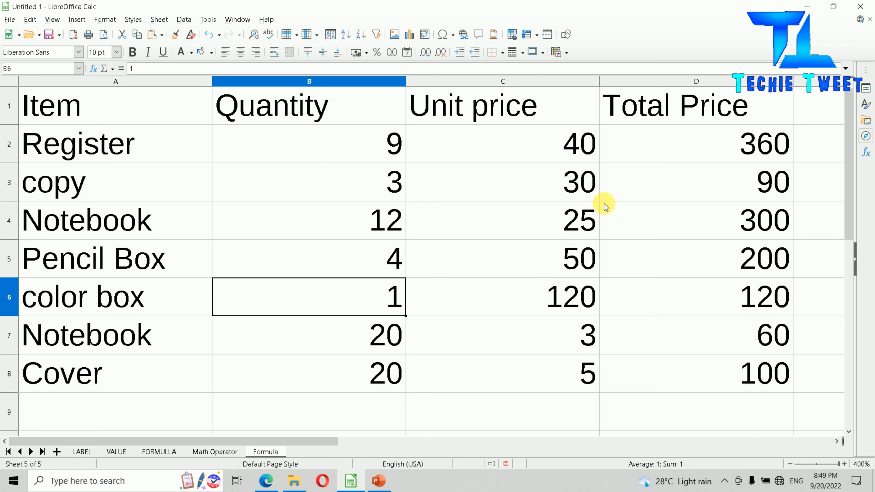
- Set the Register's unit price to 42 and check its total price in D2
{"action": "left_click", "coordinate": [546, 154]}
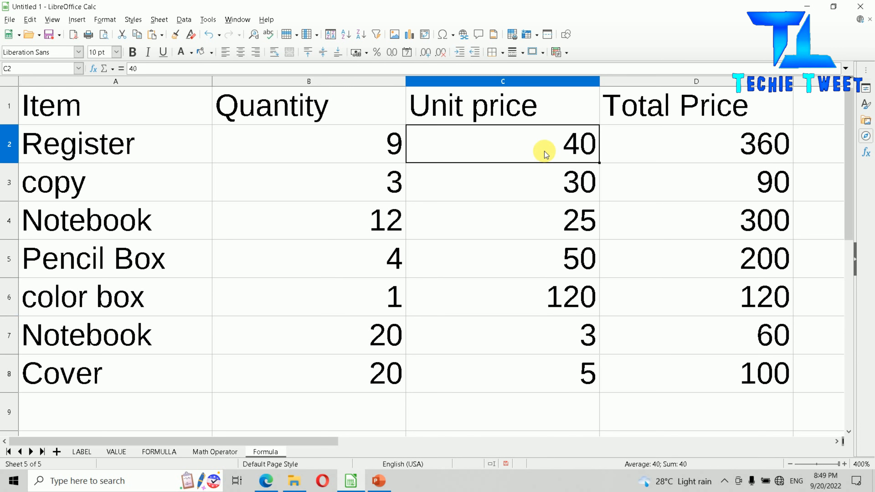
{"action": "type", "text": "42"}
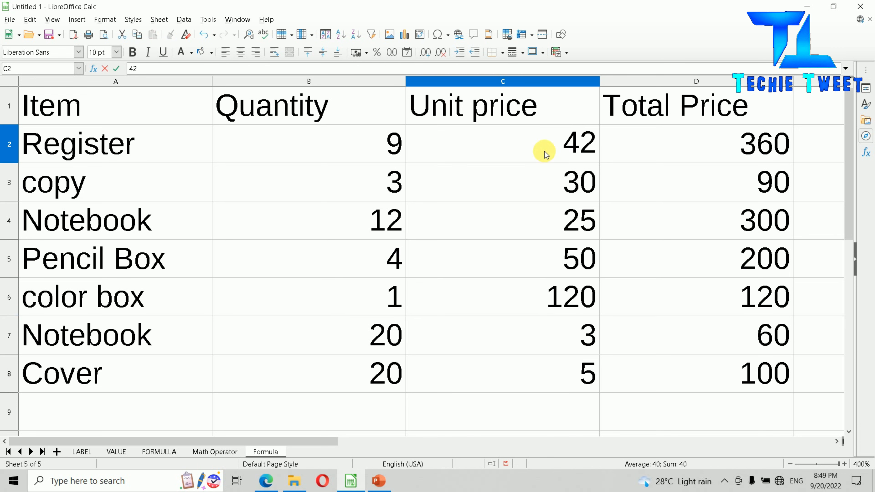
{"action": "key", "text": "Return"}
{"action": "left_click", "coordinate": [748, 147]}
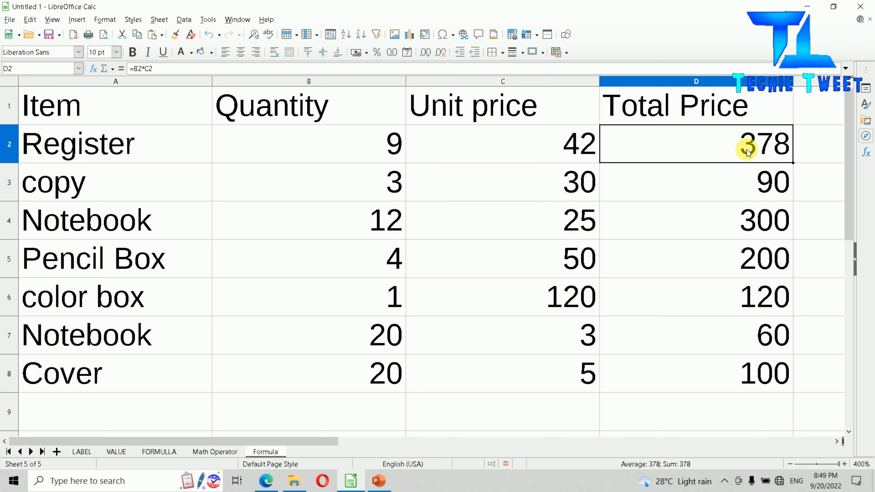